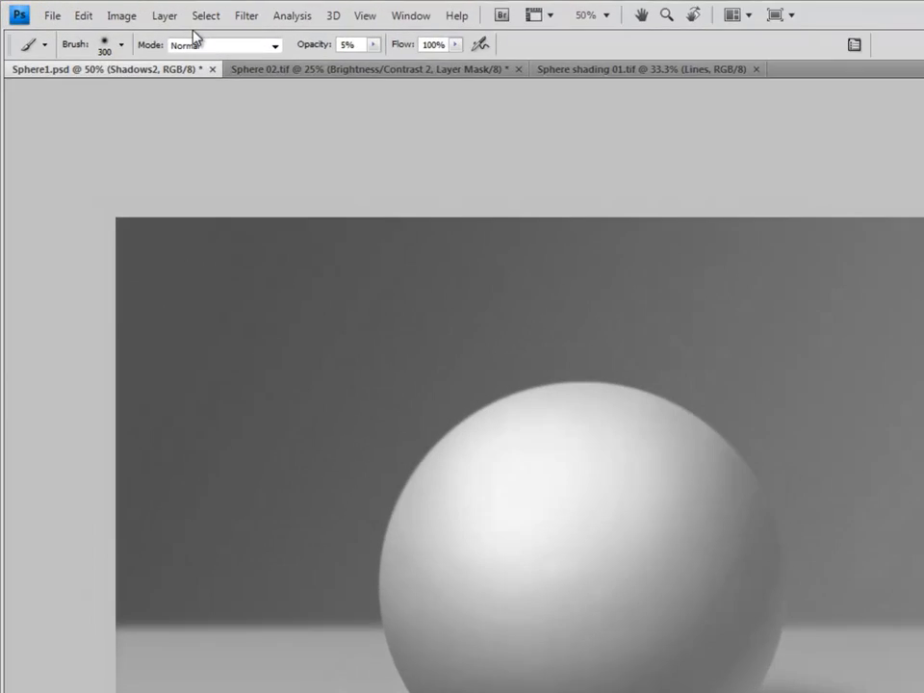
click(134, 10)
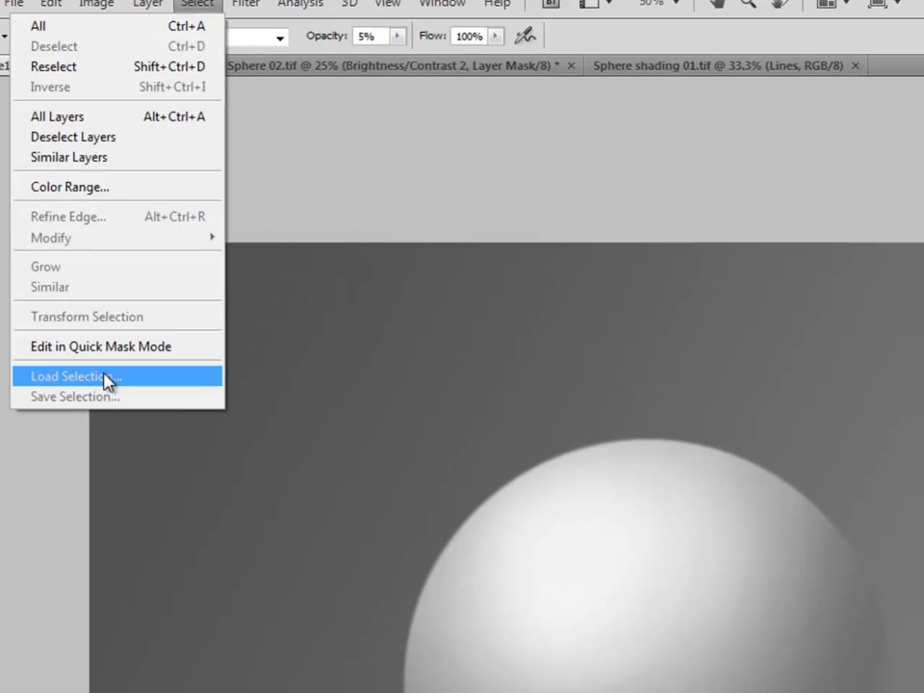
click(162, 384)
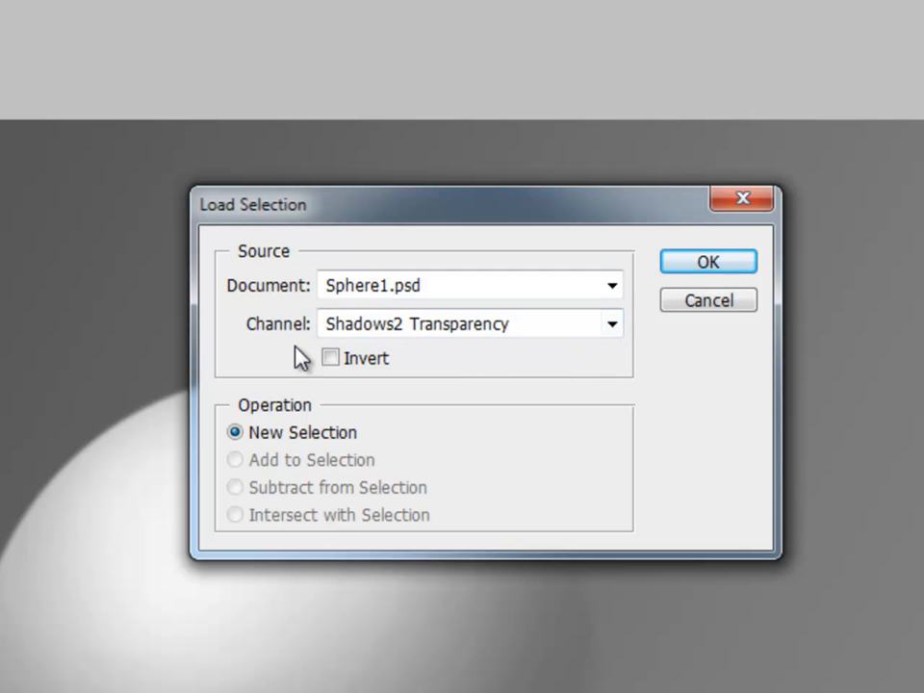
click(609, 325)
click(606, 344)
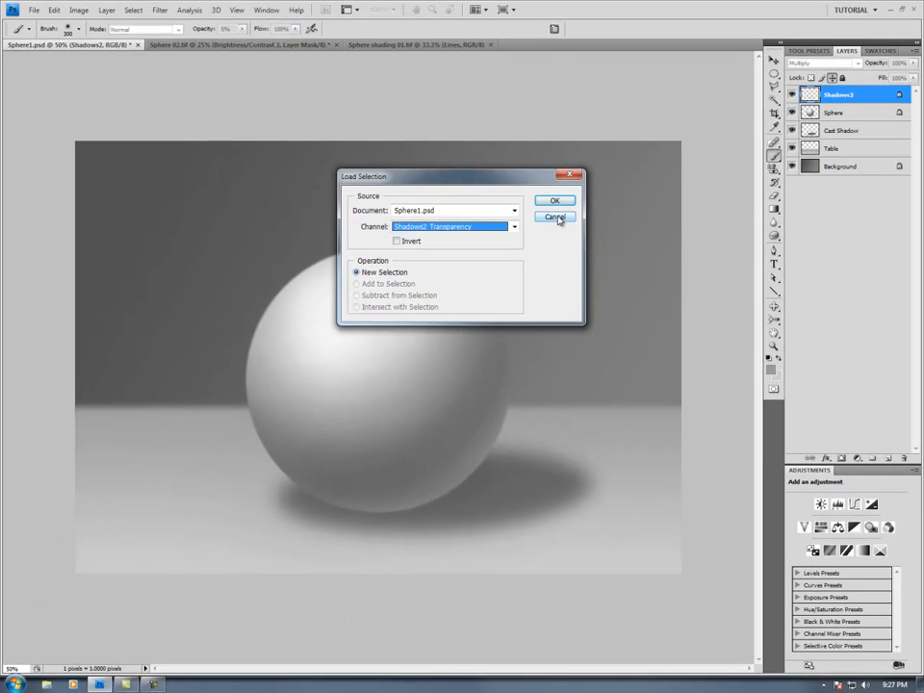
click(555, 216)
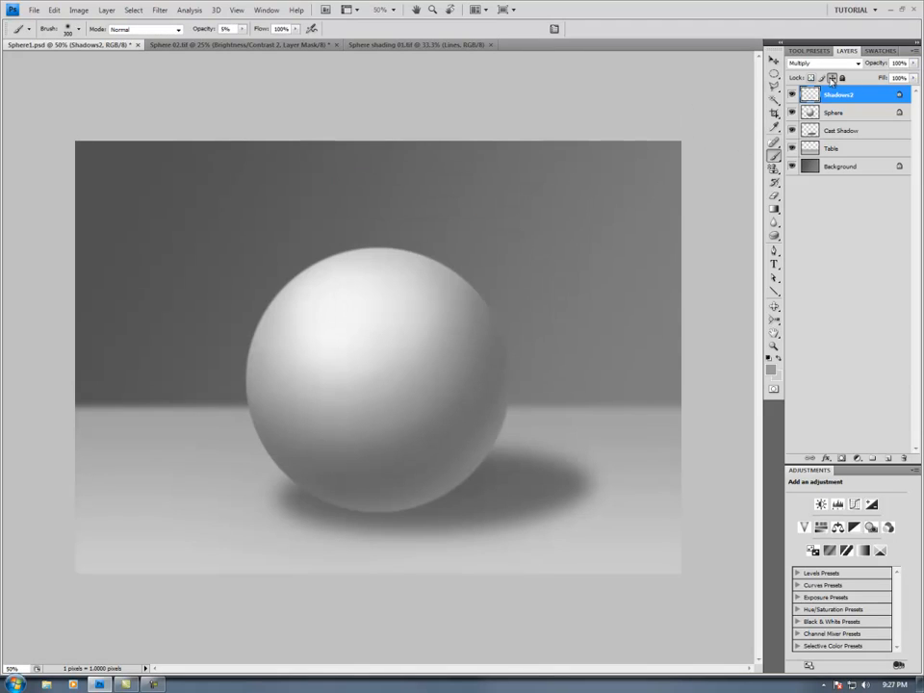
- Load the transparency of the Sphere layer in Sphere1.psd as a new selection
click(853, 113)
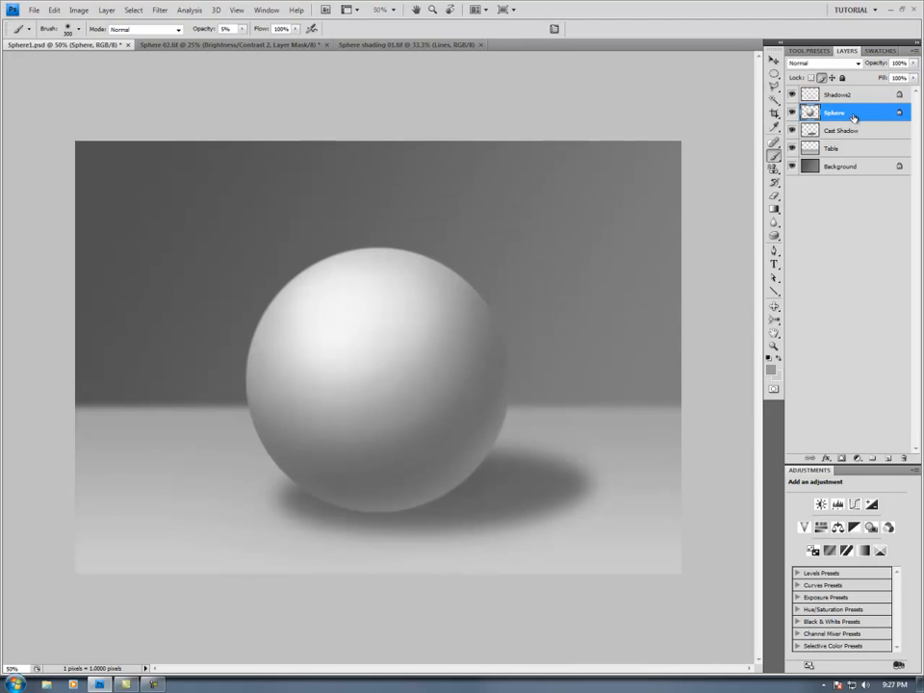
click(134, 14)
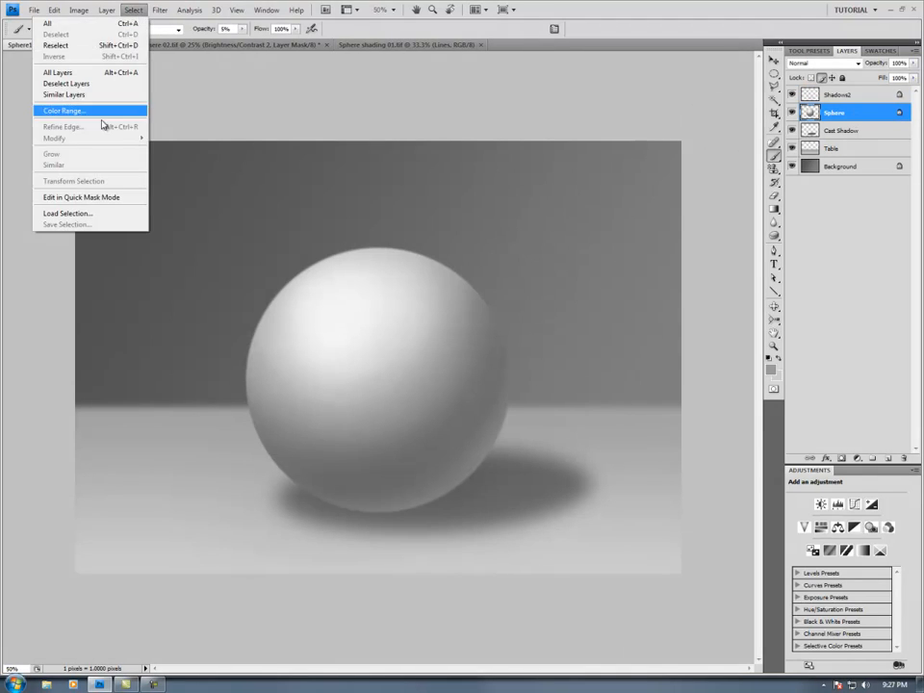
click(77, 212)
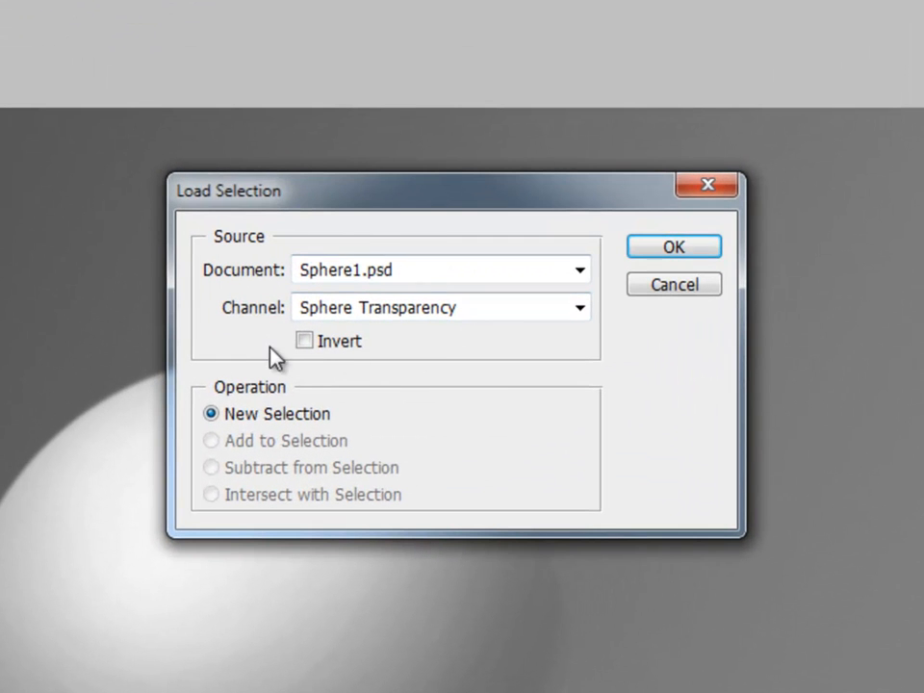
click(682, 254)
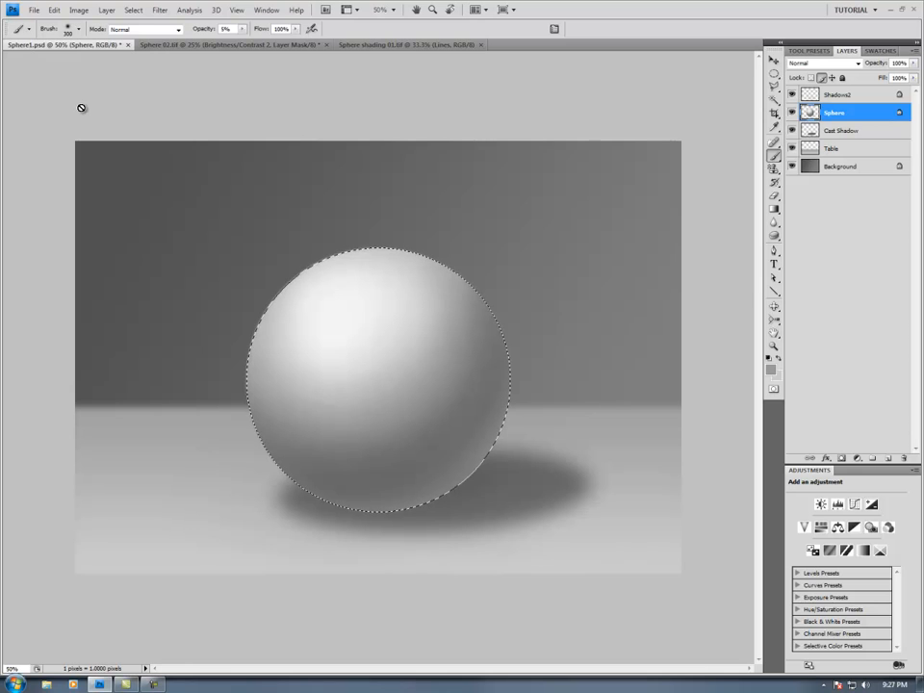
- Feather the sphere selection with a radius of 10 pixels
click(141, 14)
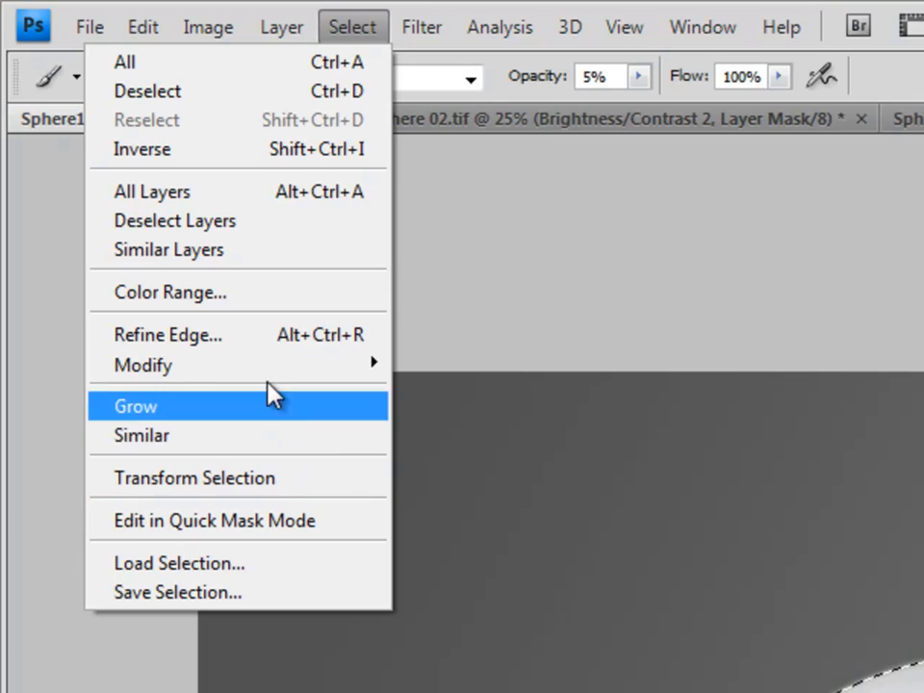
mouse_move(256, 371)
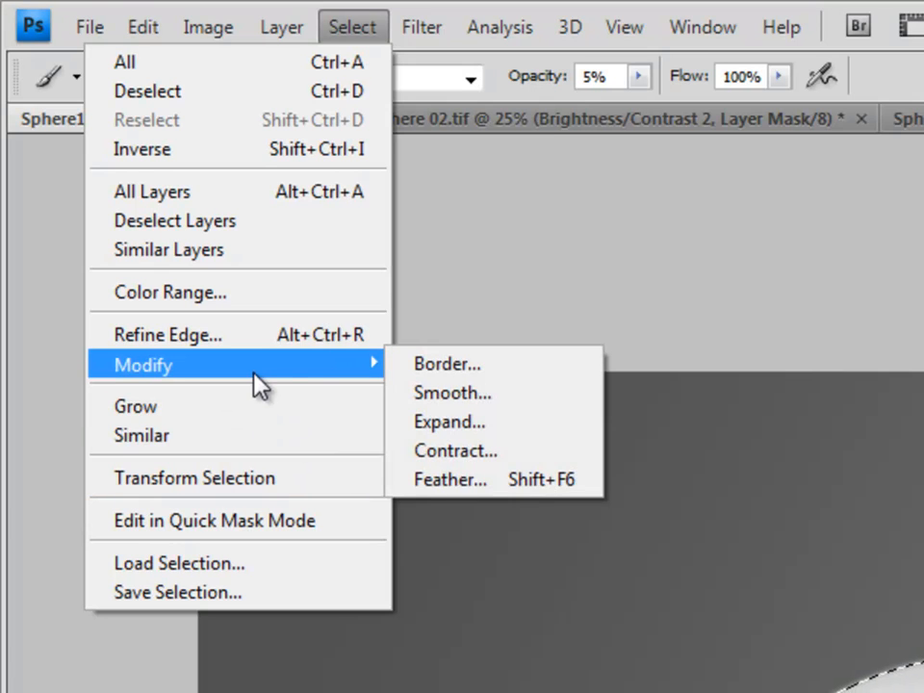
click(450, 480)
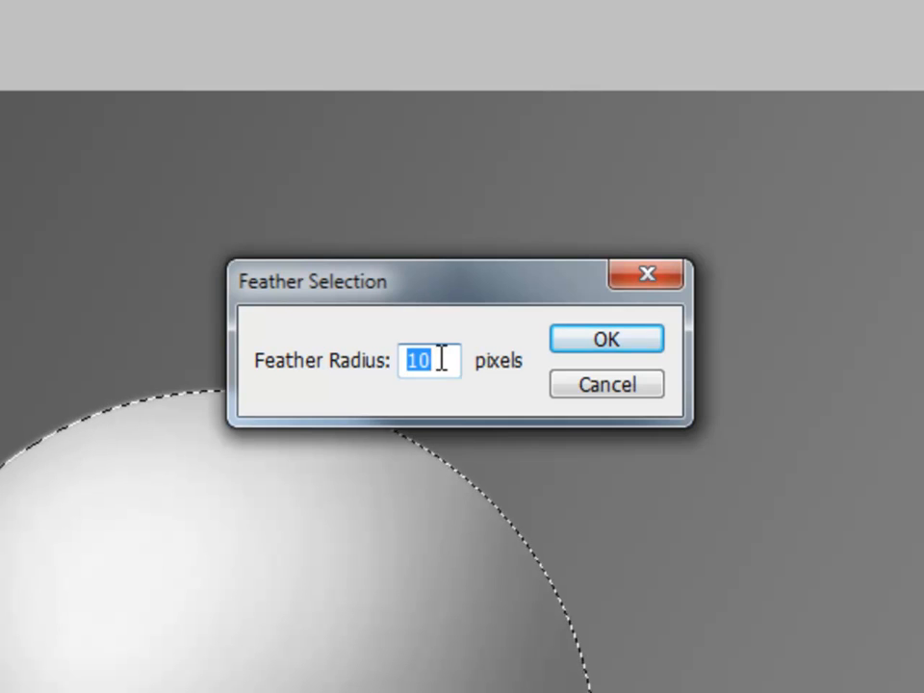
click(645, 339)
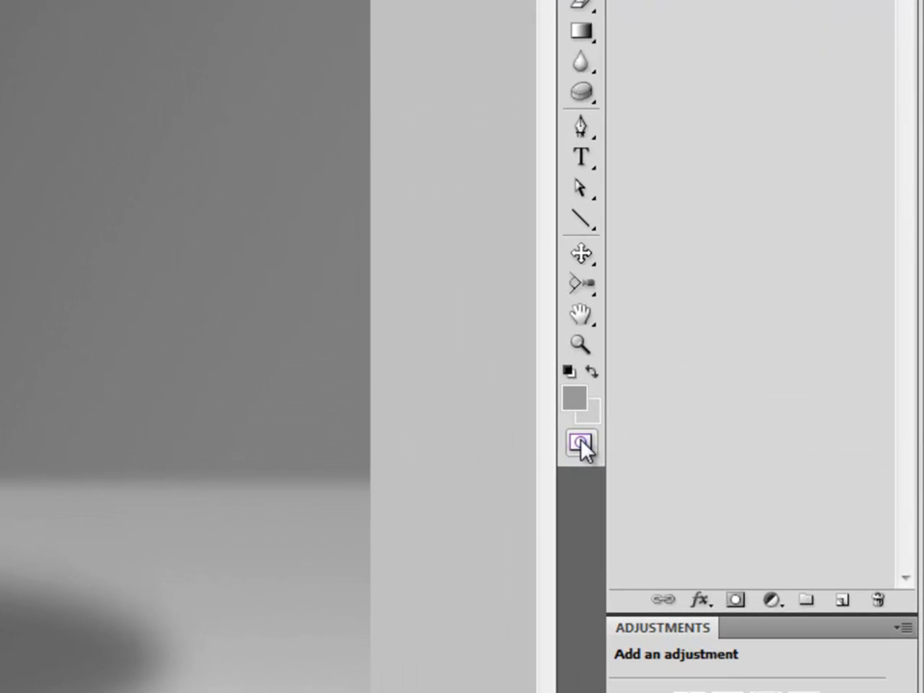
- Preview the feathered sphere selection as a Quick Mask overlay and return to standard editing
click(581, 445)
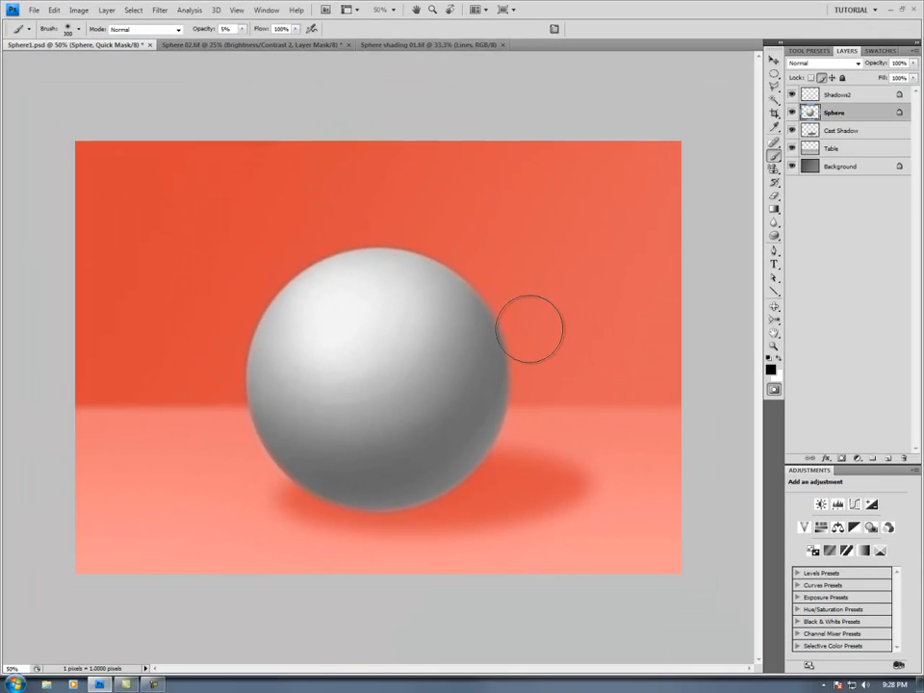
click(775, 391)
- Hide the selection edges and paint soft shading at 5% opacity along the sphere's shadow side on the Shadows2 layer
key(alt+bracketright)
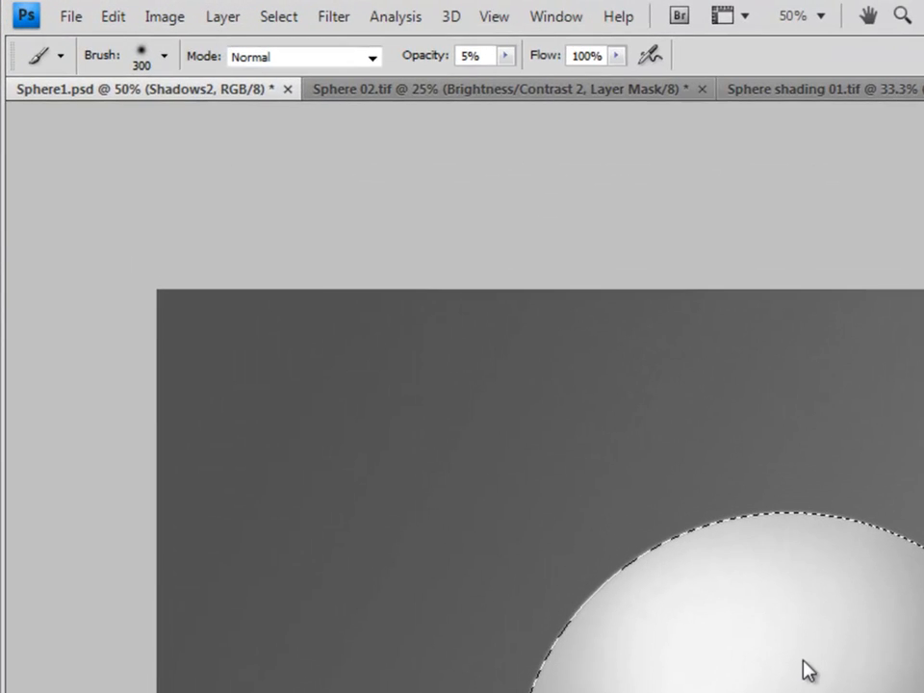
click(499, 19)
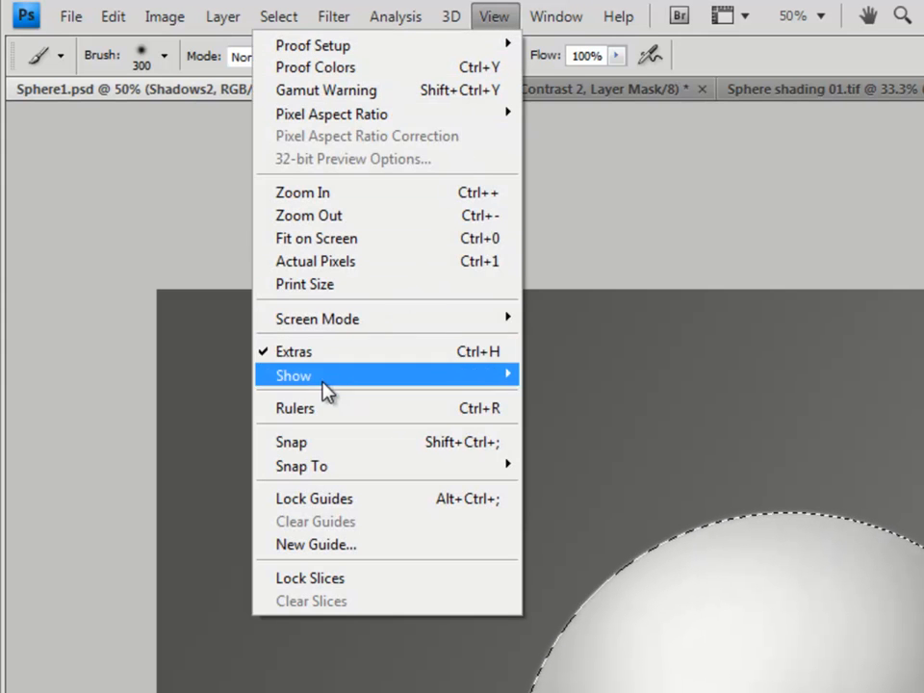
mouse_move(309, 380)
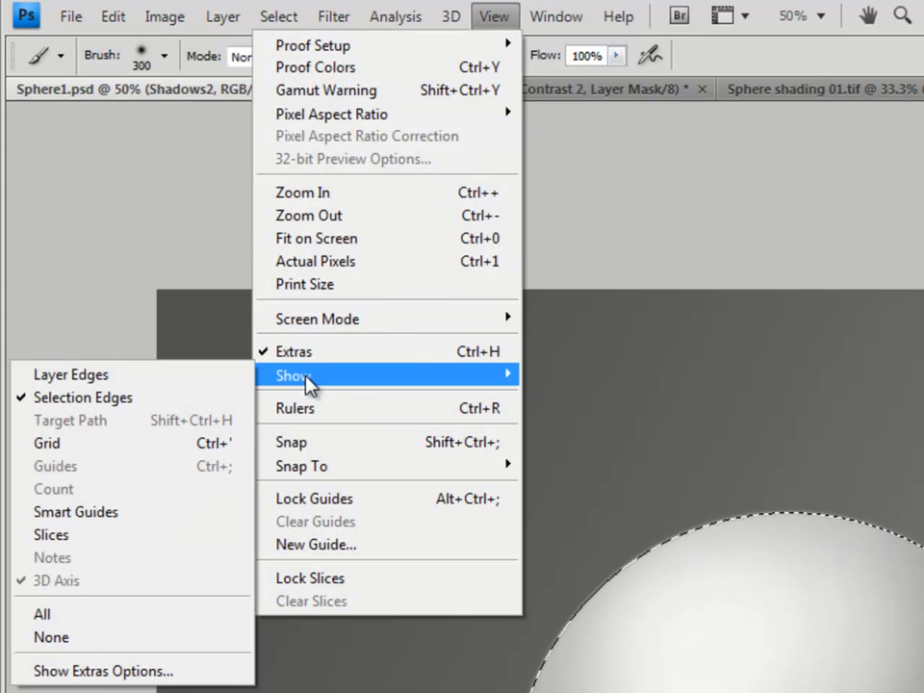
click(53, 396)
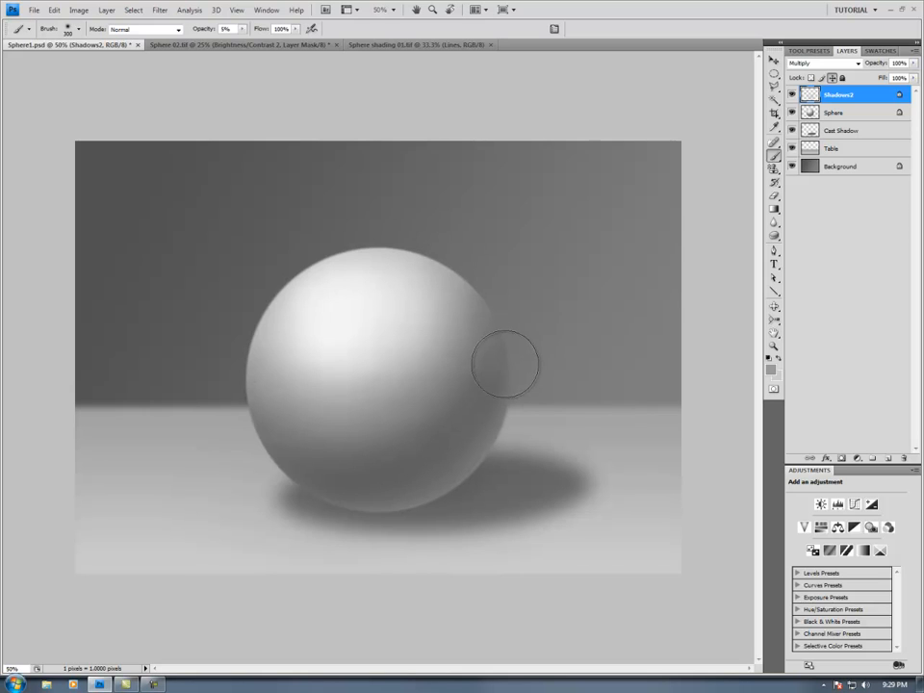
mouse_move(493, 383)
mouse_down()
mouse_move(459, 329)
mouse_move(464, 404)
mouse_move(480, 333)
mouse_move(485, 384)
mouse_move(495, 357)
mouse_up()
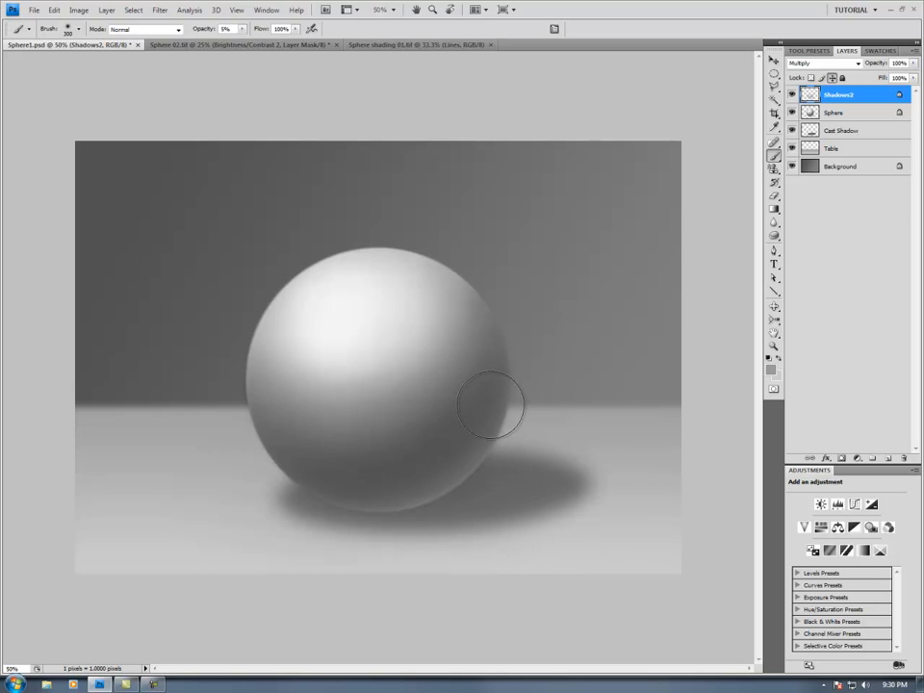
- Reselect the sphere area, refine the shading near its lower edge with a 125-pixel brush, and clear the selection
click(134, 10)
click(57, 45)
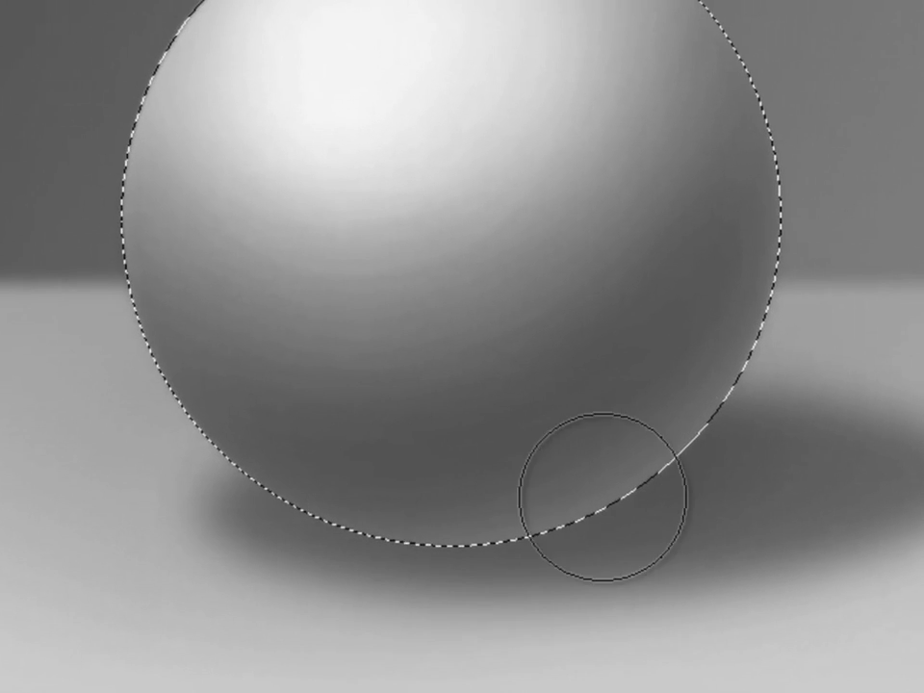
key(bracketleft)
key(bracketleft)
key(bracketleft)
key(bracketleft)
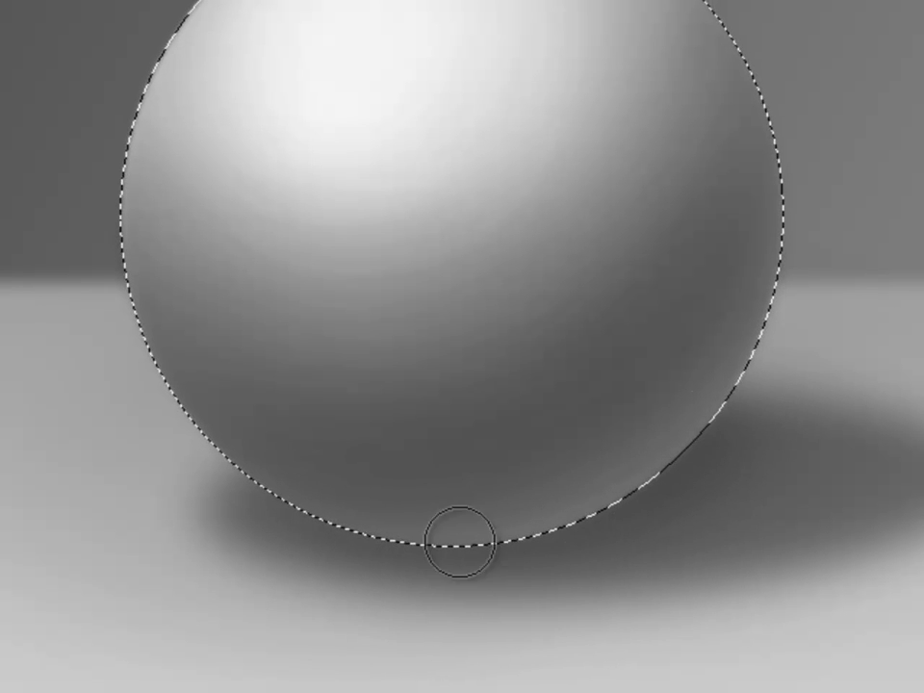
key(v)
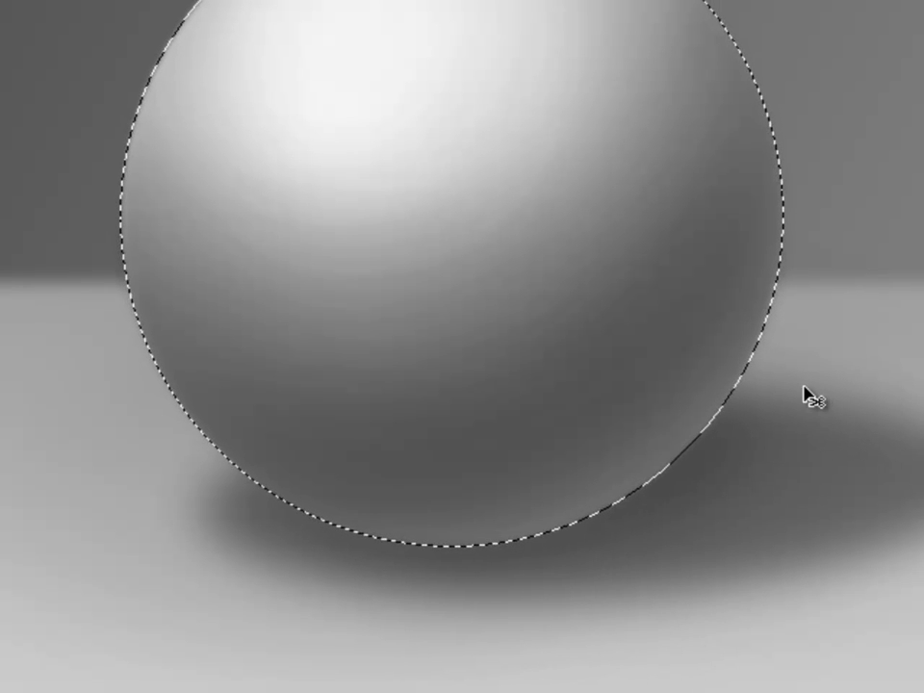
key(ctrl+d)
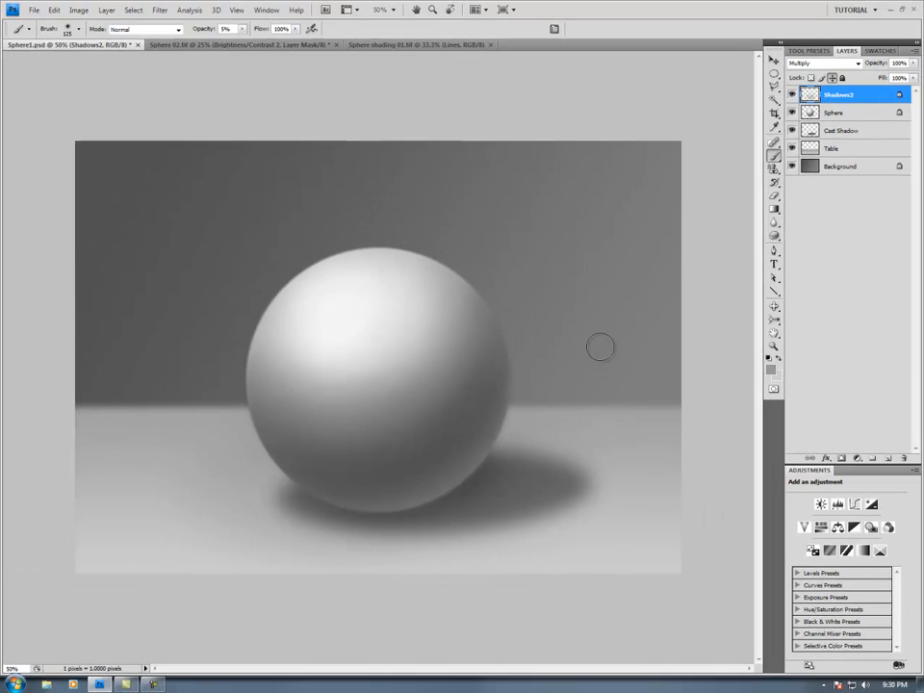
- Toggle the visibility of the Shadows2 layer repeatedly to compare the sphere with and without the painted shadow
click(791, 95)
click(791, 95)
click(791, 95)
click(791, 95)
click(790, 95)
click(791, 95)
click(790, 95)
click(791, 96)
click(791, 95)
click(791, 96)
click(791, 95)
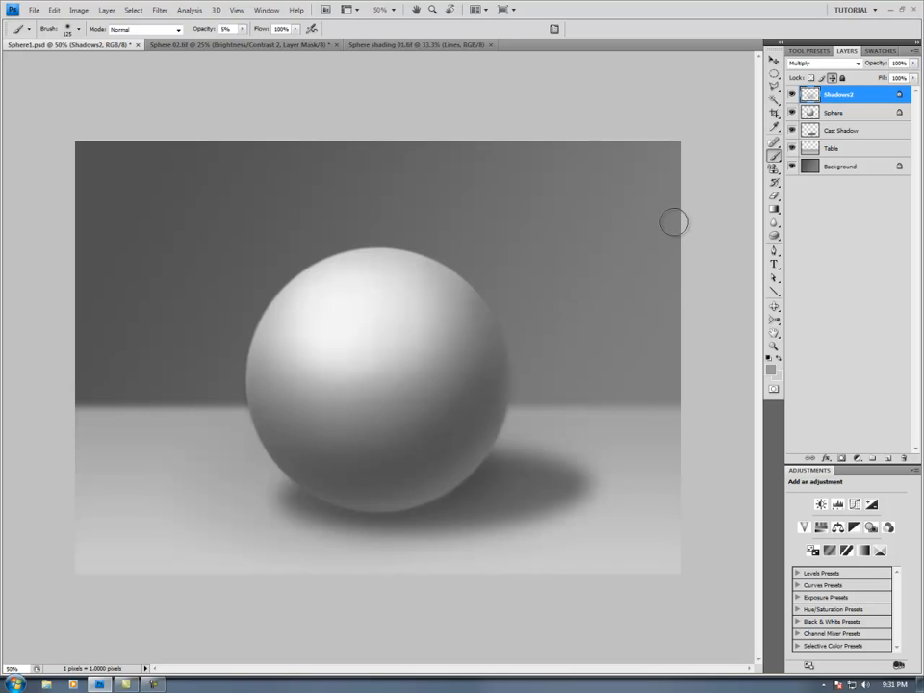
- Soften the painted shadow's transition on the Shadows2 layer with the Eraser at 5% opacity, varying its size between 600 and 200 pixels
click(774, 196)
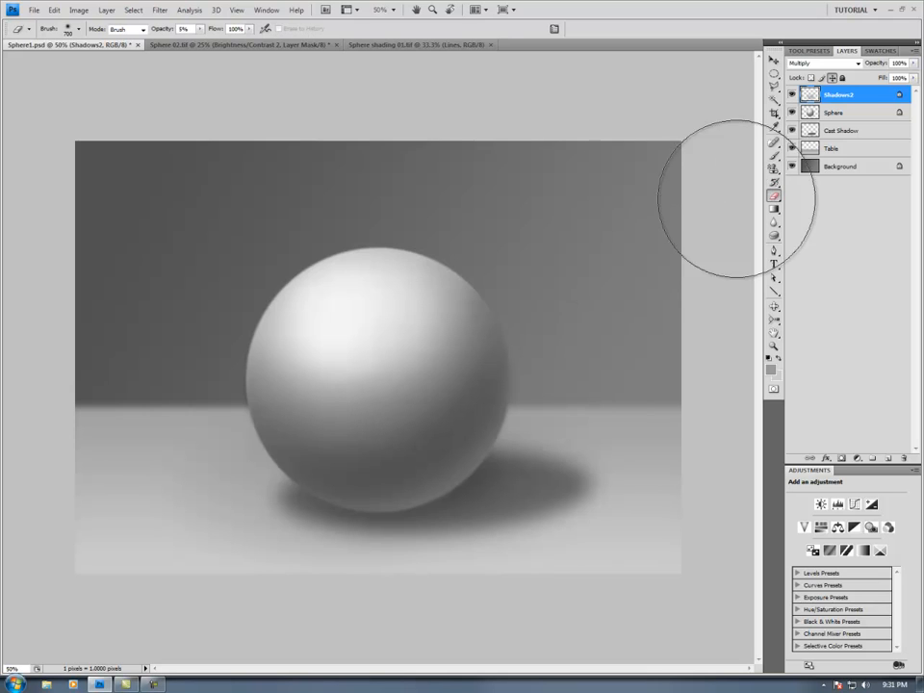
click(811, 51)
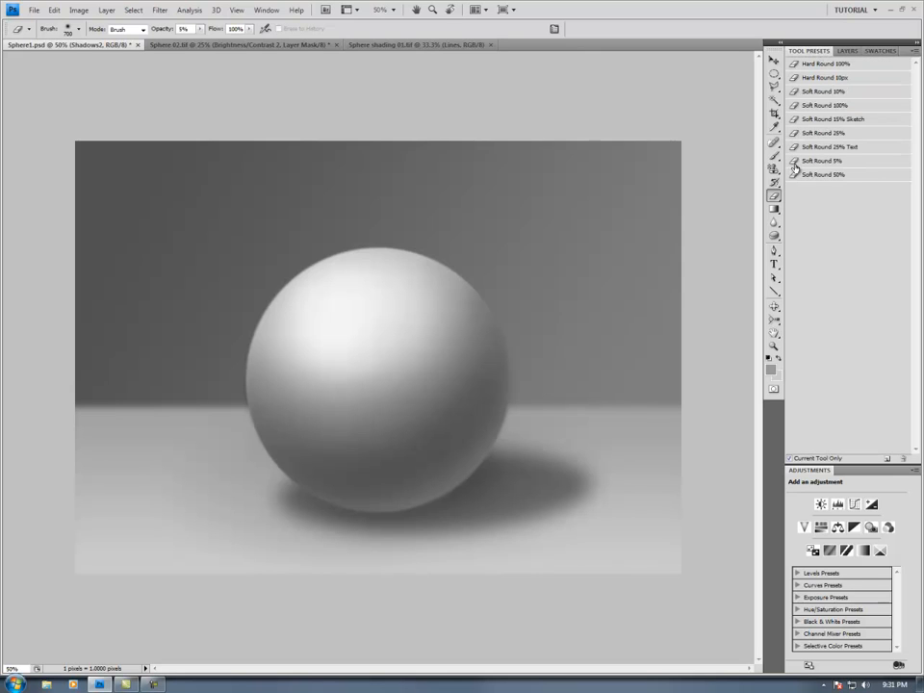
click(846, 51)
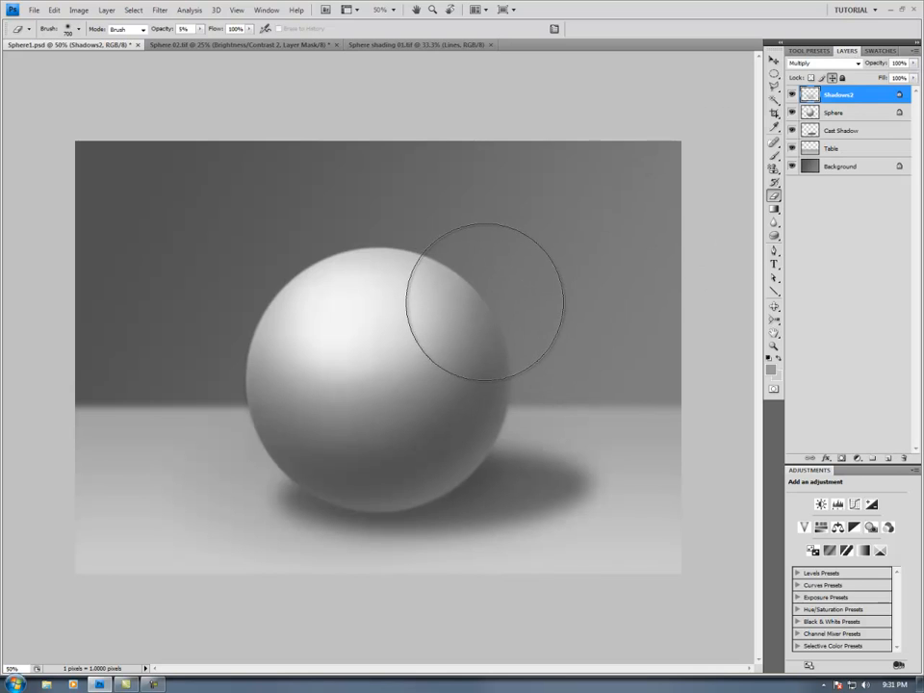
key(bracketleft)
key(bracketleft)
key(bracketleft)
key(bracketleft)
key(bracketleft)
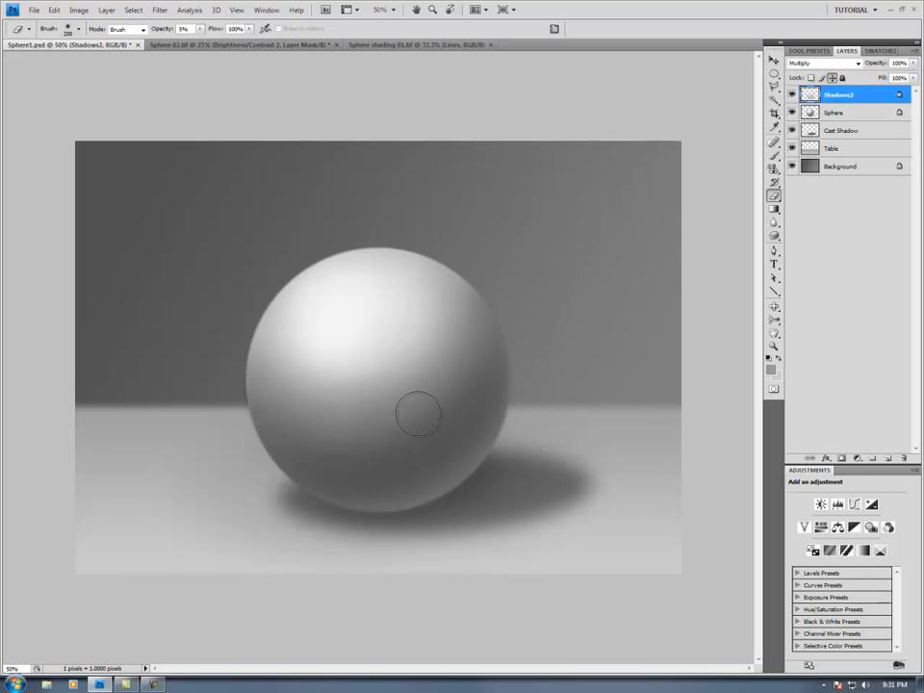
key(bracketright)
key(bracketright)
key(bracketright)
key(bracketright)
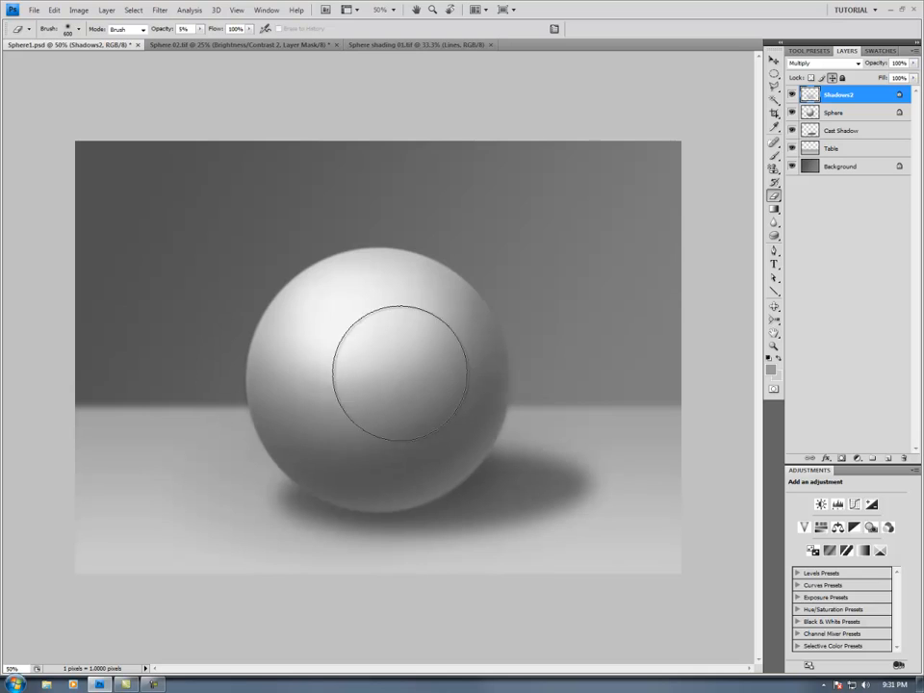
key(bracketleft)
key(bracketleft)
key(bracketleft)
key(bracketleft)
key(bracketleft)
key(bracketleft)
key(bracketleft)
key(bracketleft)
key(bracketleft)
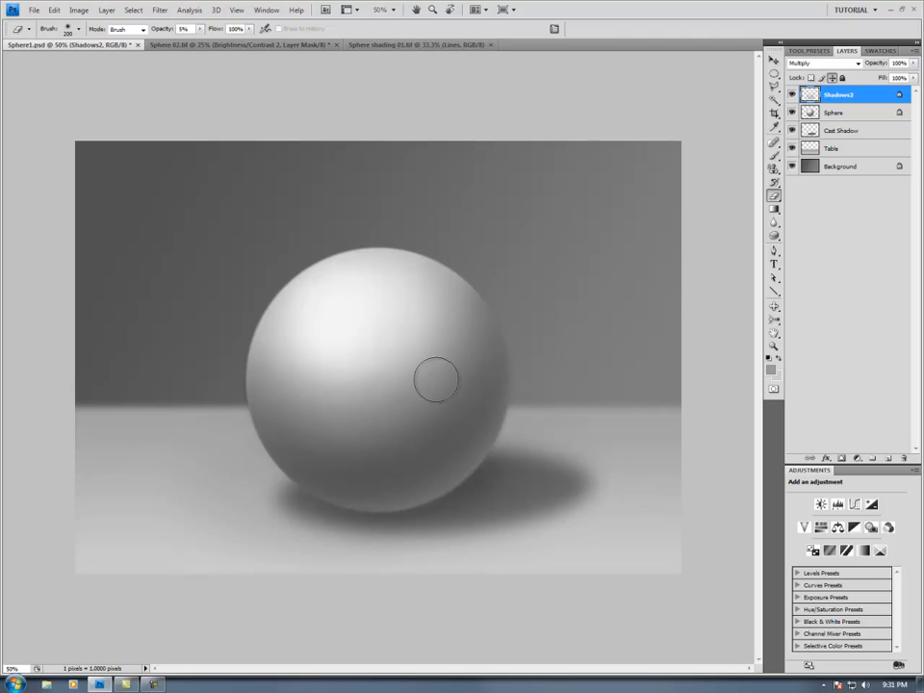
- Hide and show the Shadows2 layer several times to check the softened shadow, leaving the layer visible
click(791, 96)
click(791, 95)
click(791, 95)
click(791, 95)
click(791, 95)
click(791, 95)
click(791, 95)
click(791, 95)
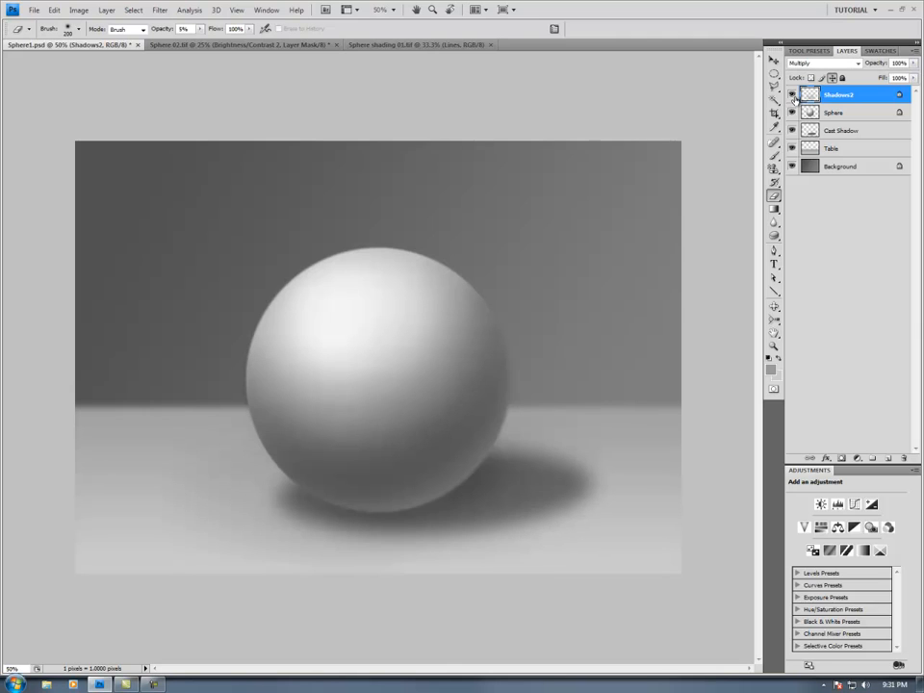
click(791, 95)
click(791, 96)
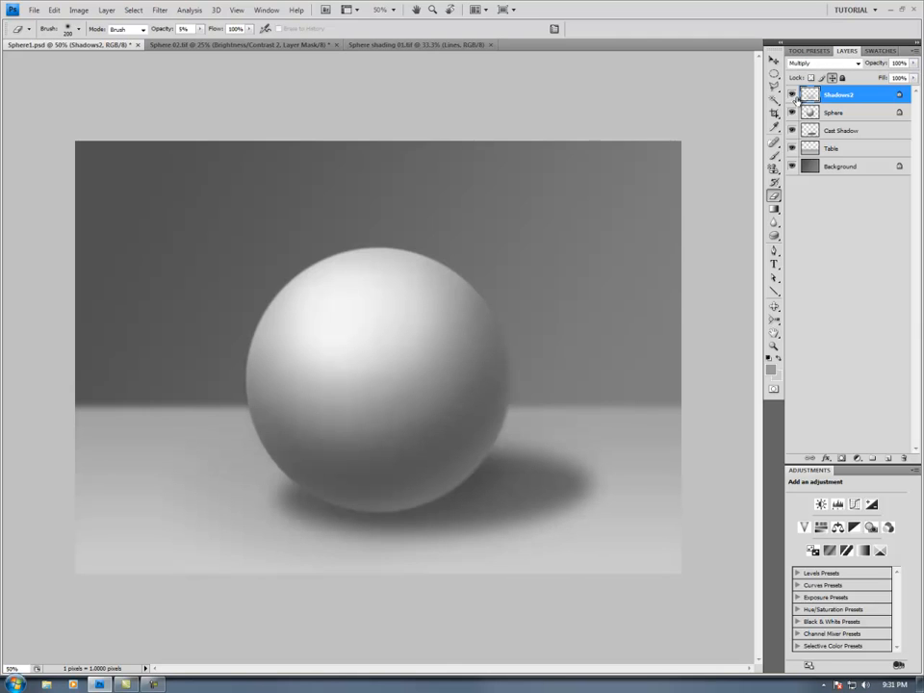